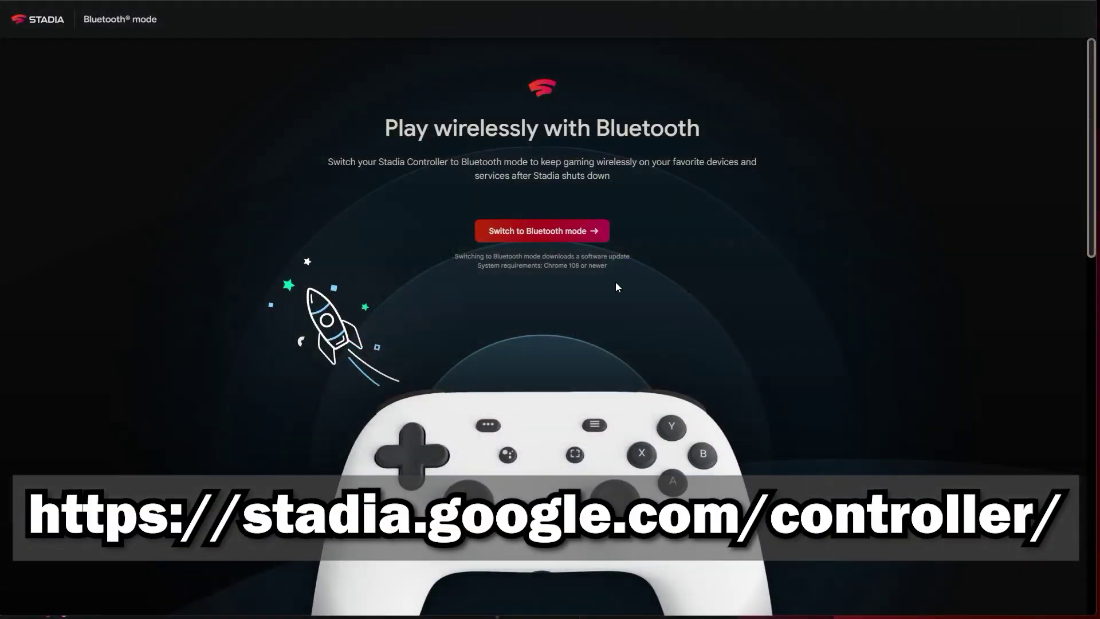
- Accept the Google Terms of Service and start the Bluetooth mode switch wizard
click(523, 231)
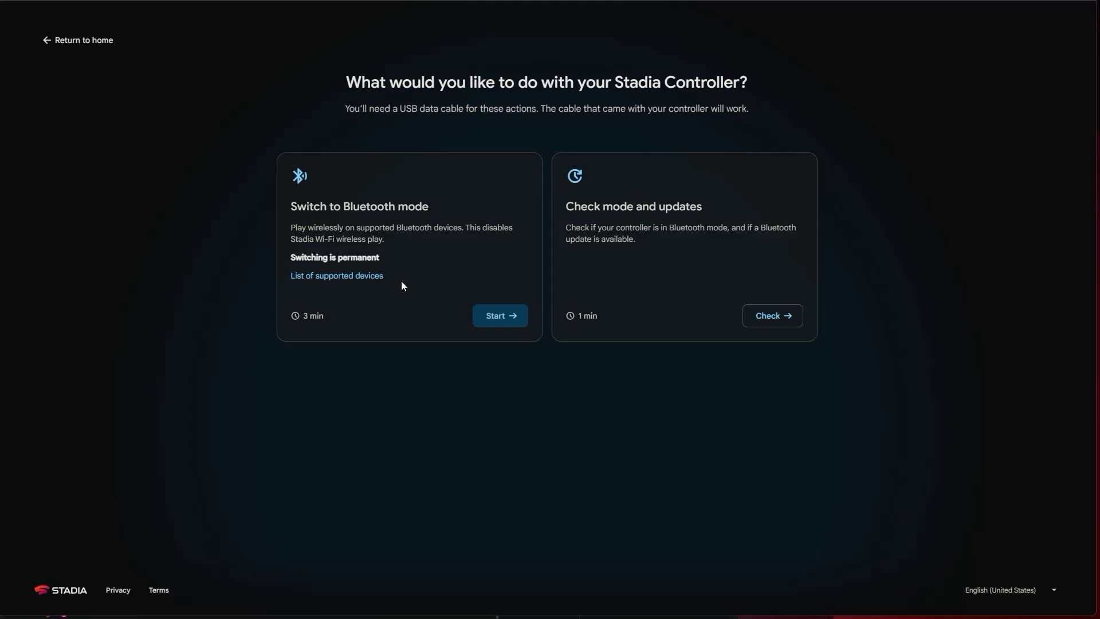
click(507, 318)
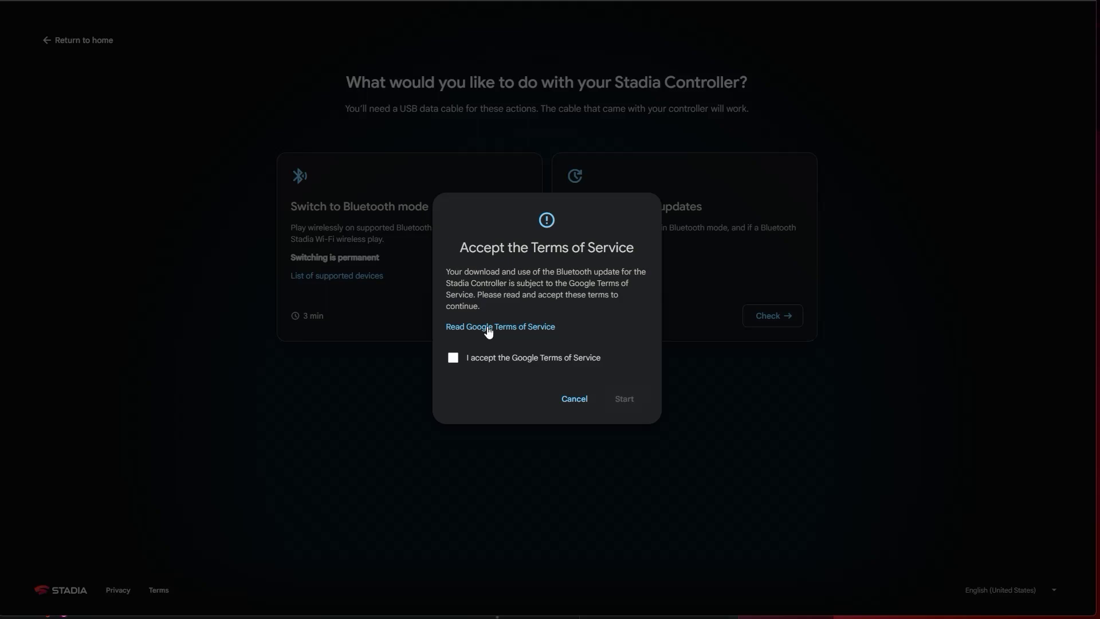
click(453, 358)
click(624, 399)
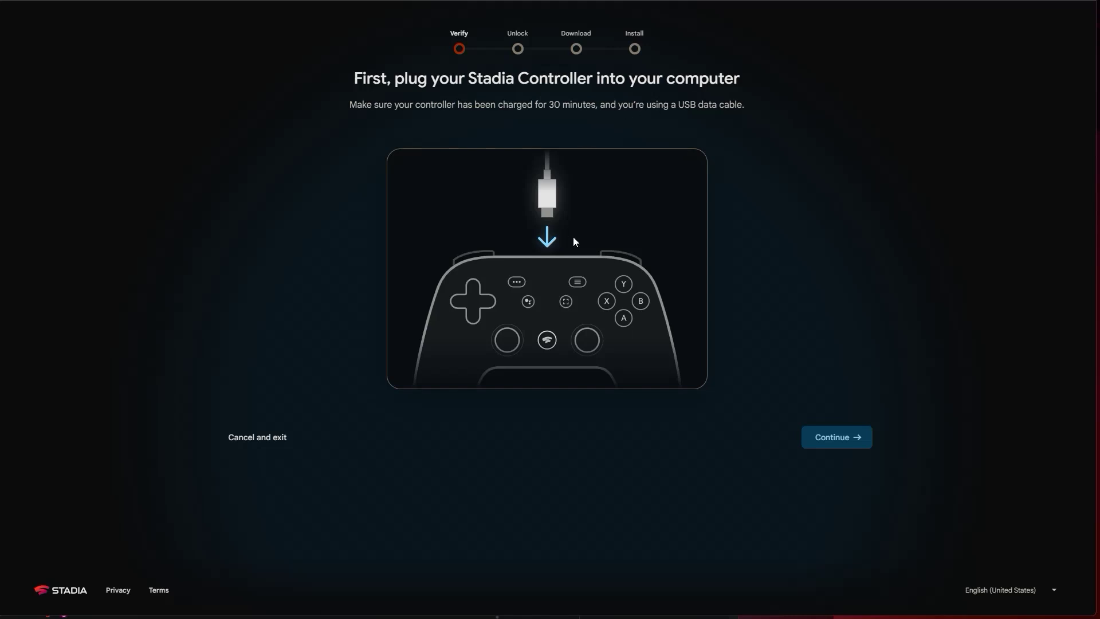
click(850, 444)
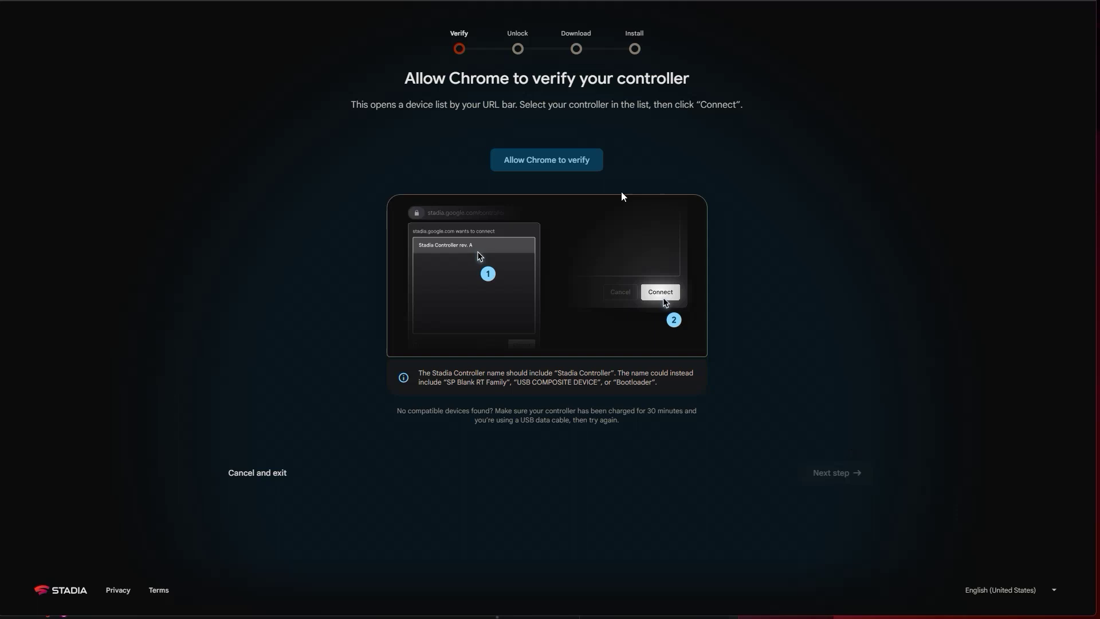
click(558, 168)
click(531, 166)
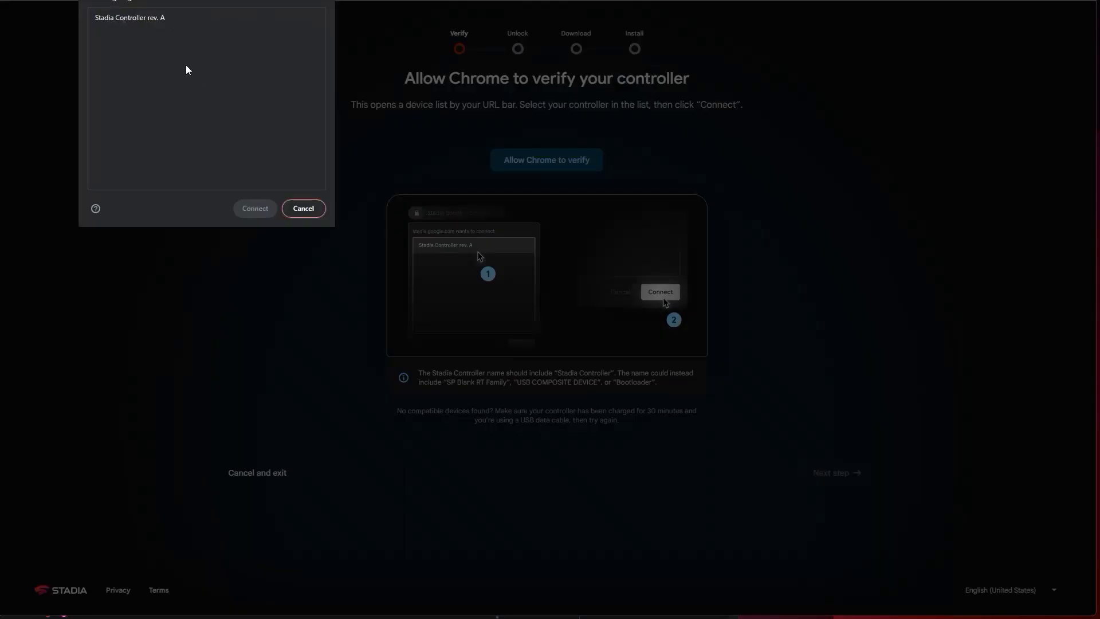
click(159, 23)
click(254, 207)
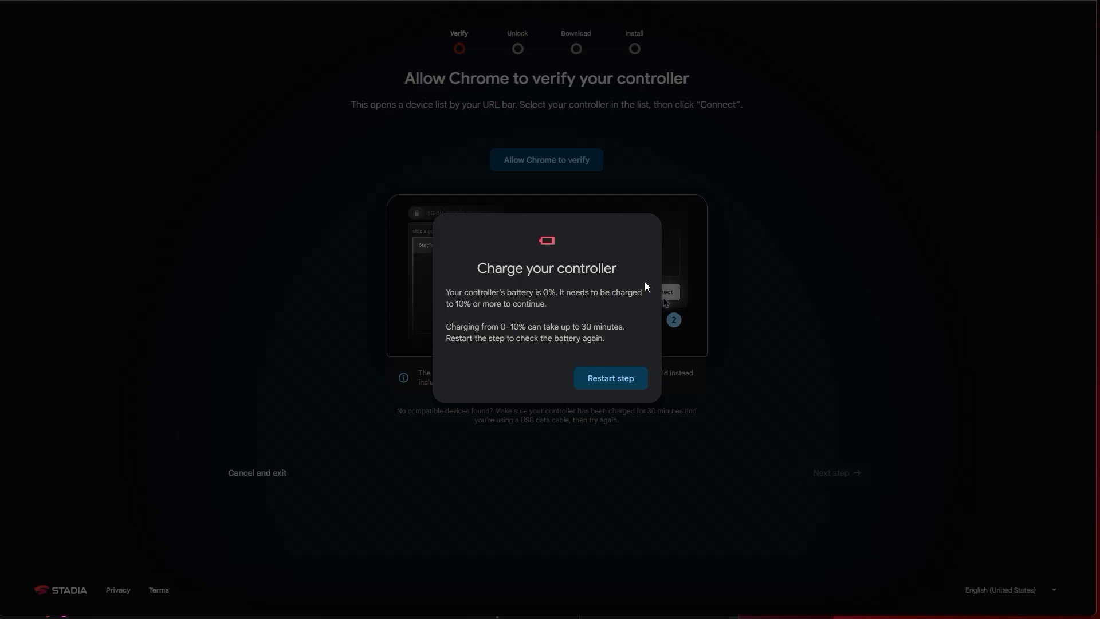
click(625, 391)
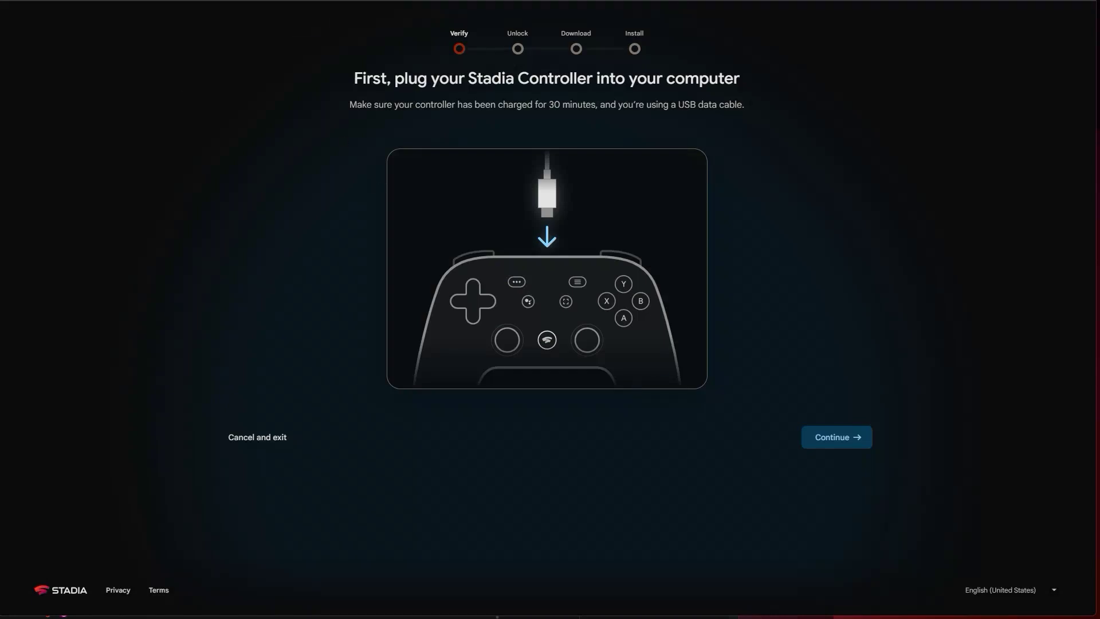
- Retry Chrome's controller verification three times with no devices found, then reload to the landing page
click(821, 443)
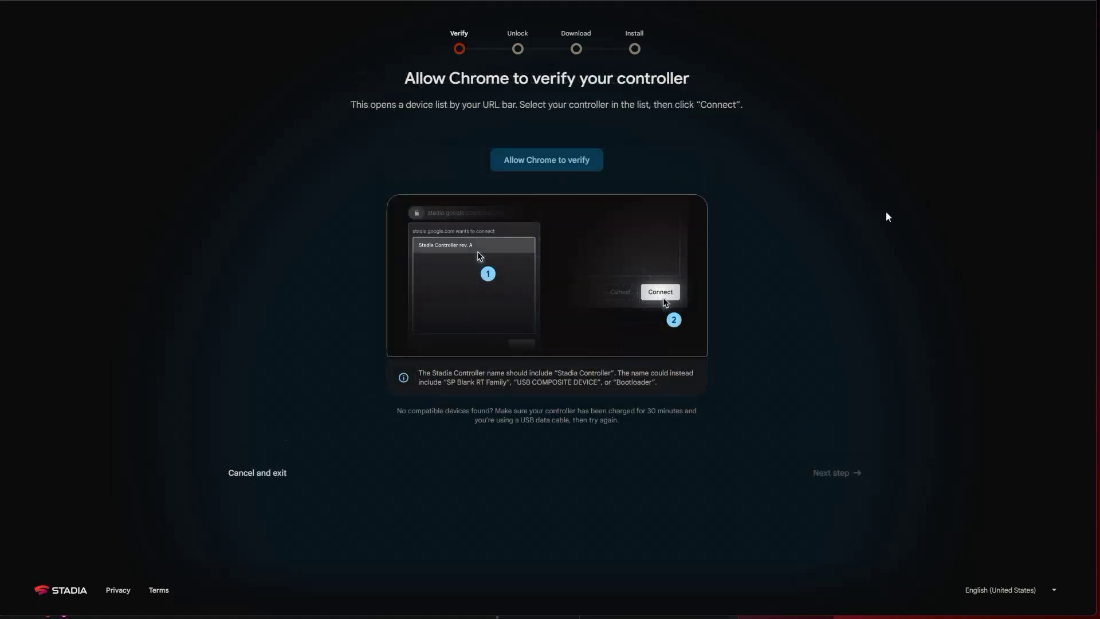
click(567, 162)
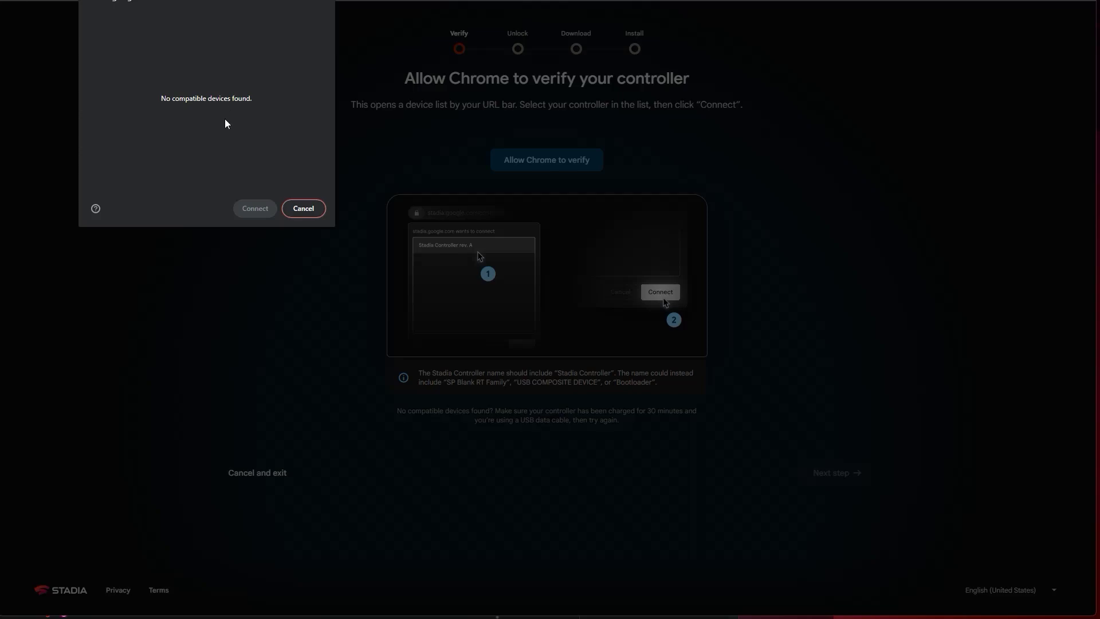
click(303, 208)
click(539, 171)
click(291, 208)
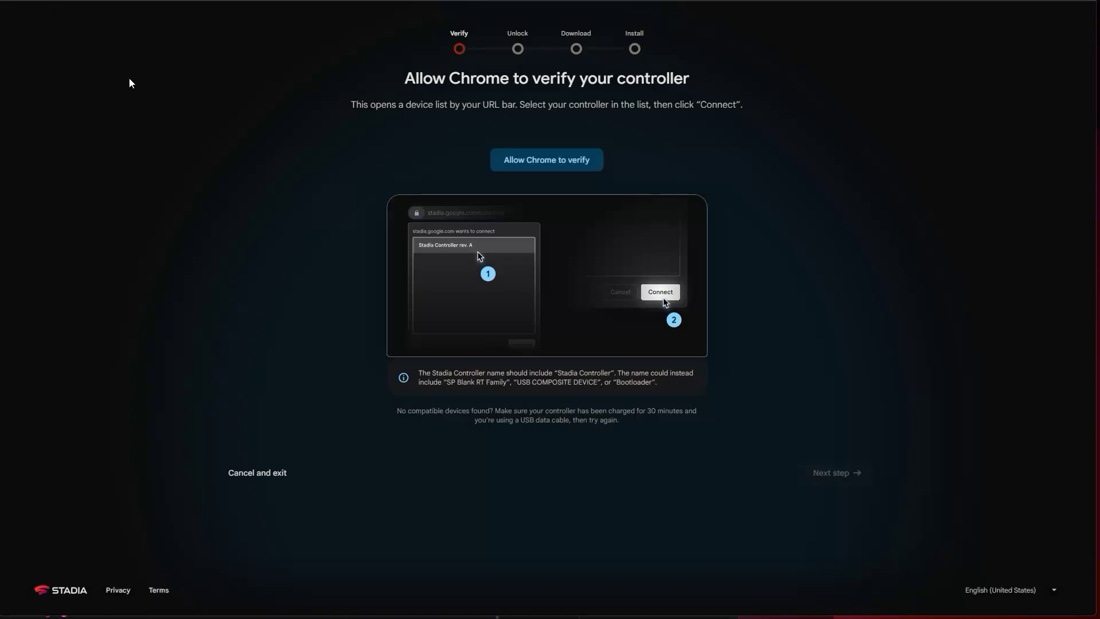
click(537, 156)
click(302, 208)
key(F5)
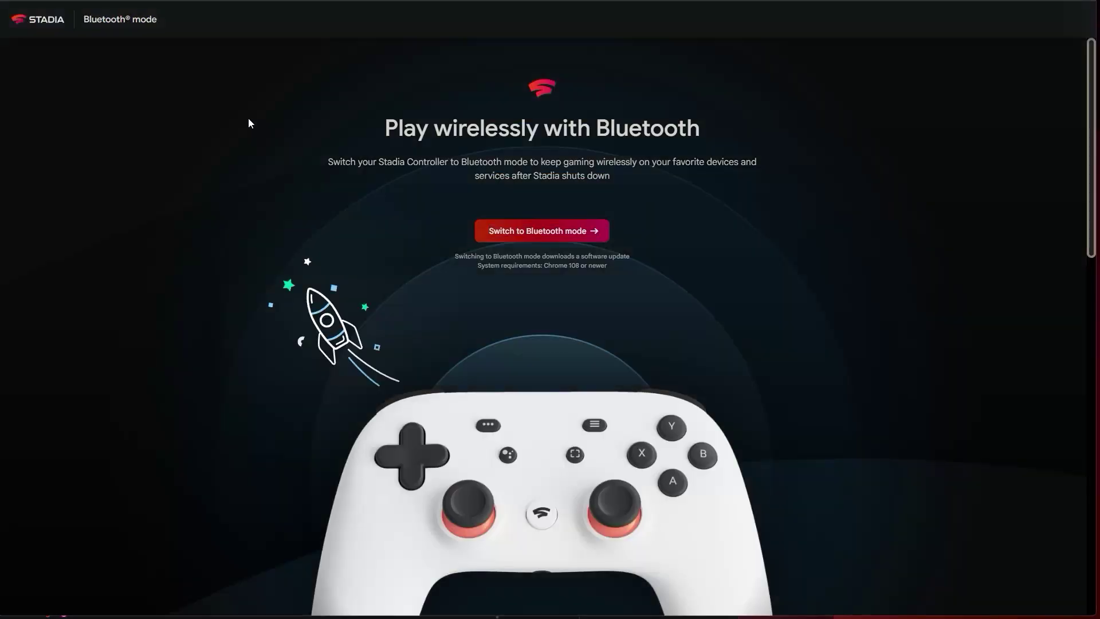
- Restart the Bluetooth mode switch, accepting the Google Terms of Service again
click(525, 231)
click(500, 315)
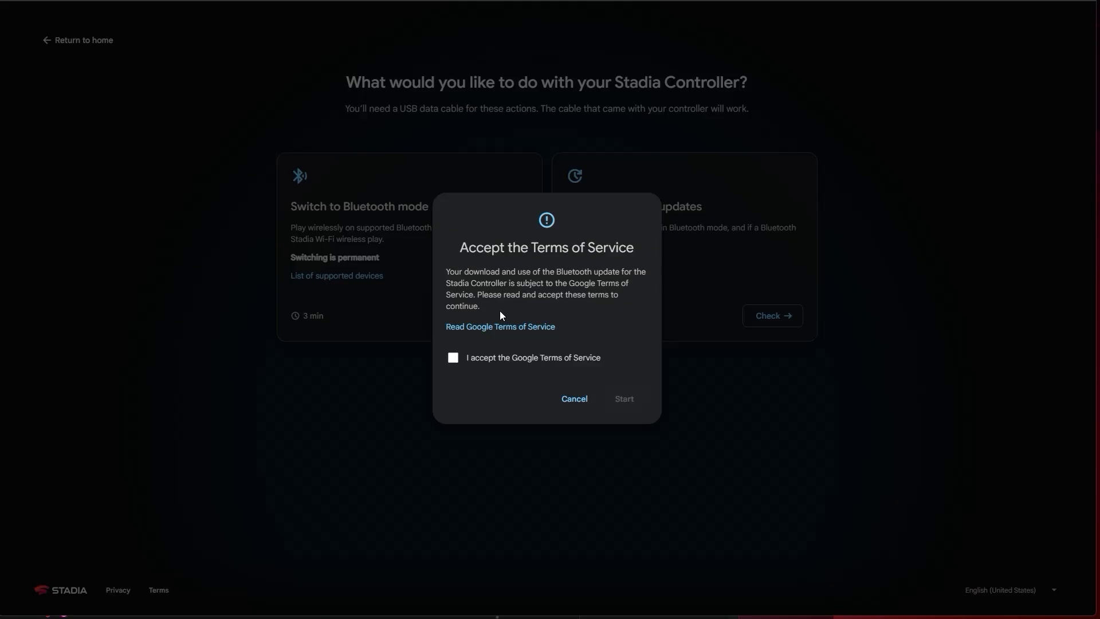
click(453, 358)
click(633, 403)
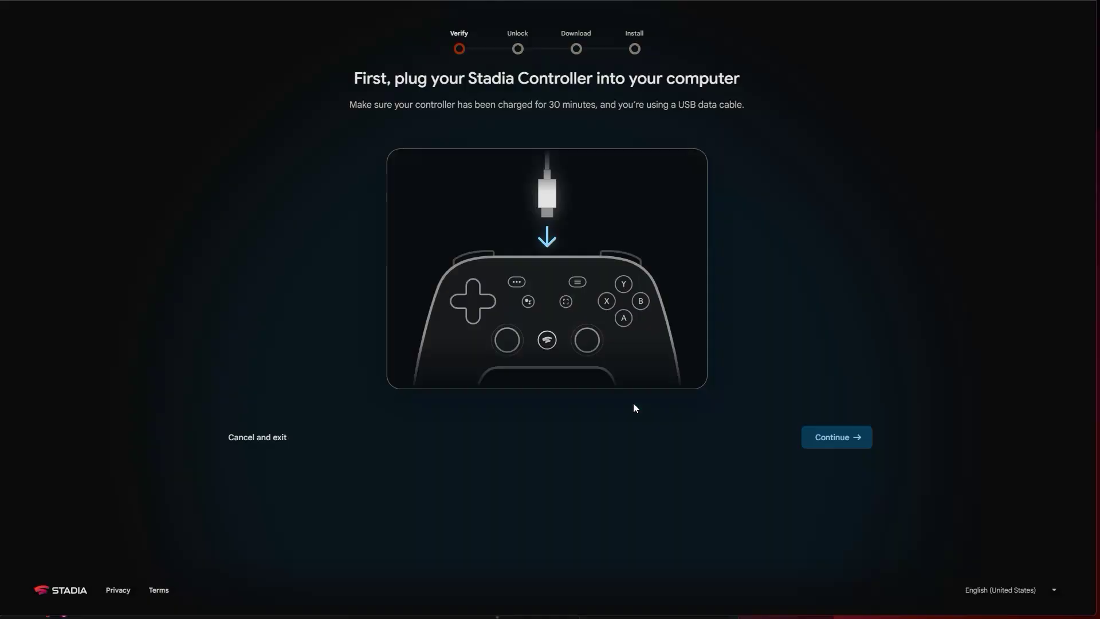
- Retry Chrome's controller verification, dismissing the empty device list and searching again
click(843, 442)
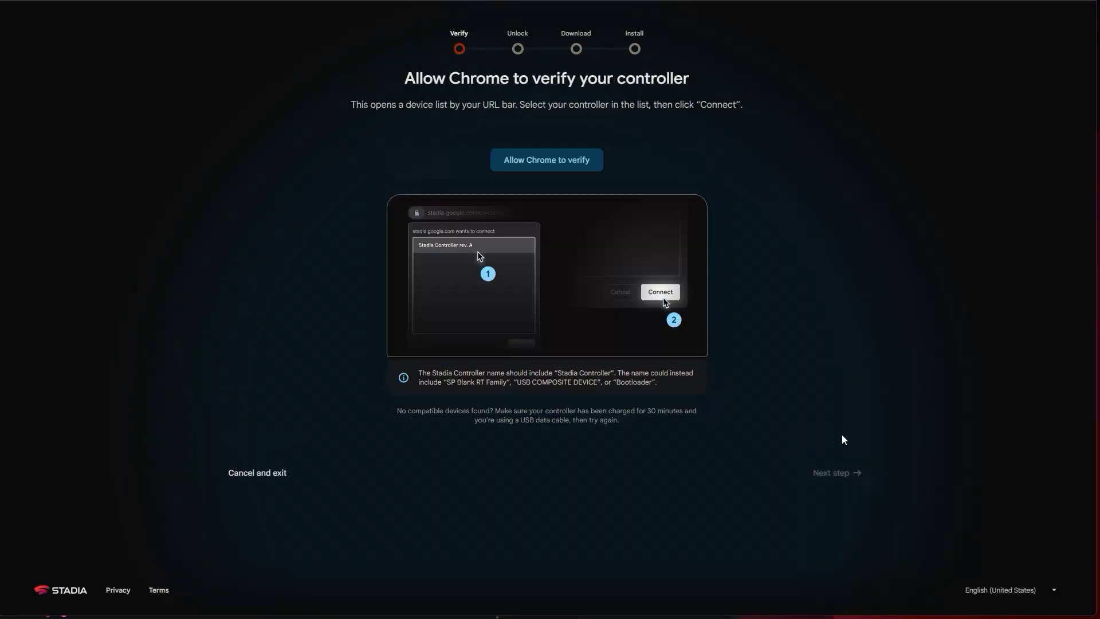
click(551, 157)
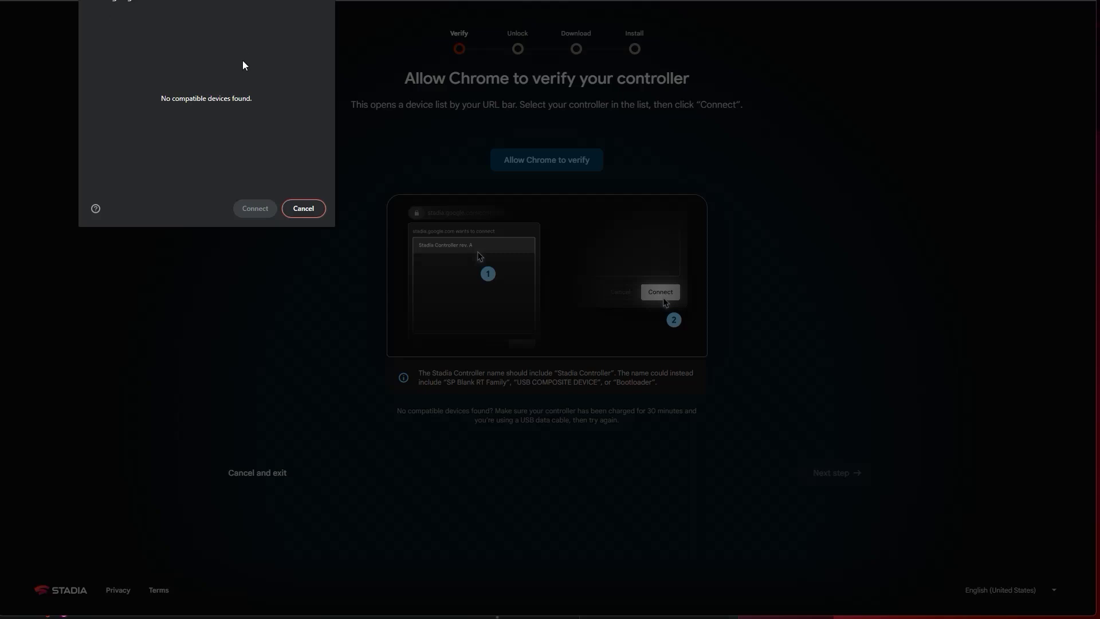
click(351, 84)
click(545, 159)
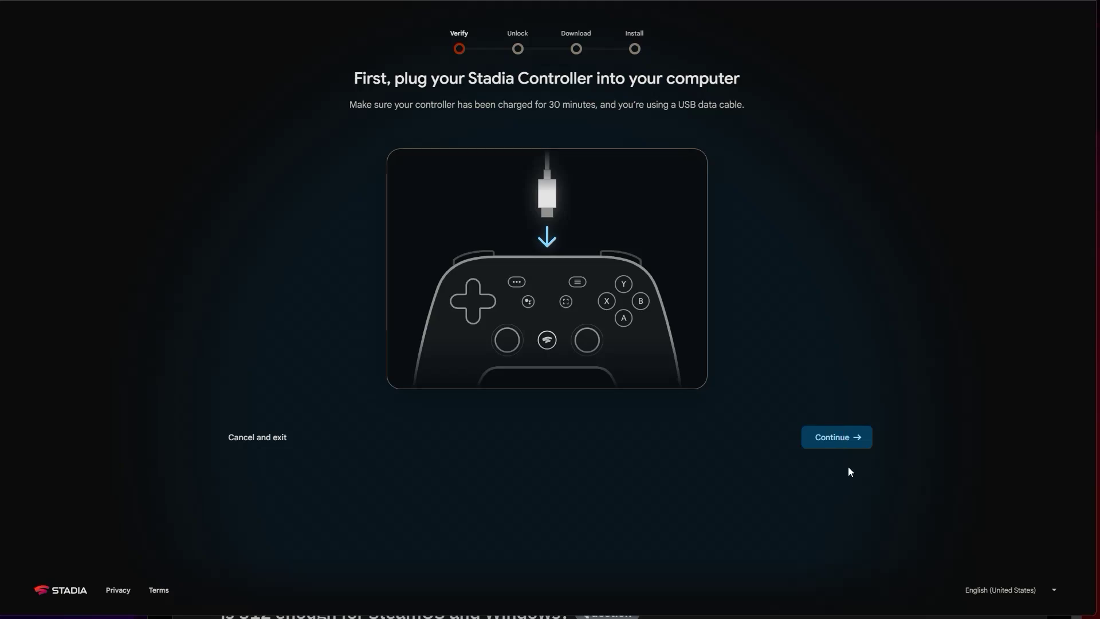
- Verify the paired Stadia Controller rev. A in Chrome and advance to the Unlock instructions
click(854, 443)
click(566, 163)
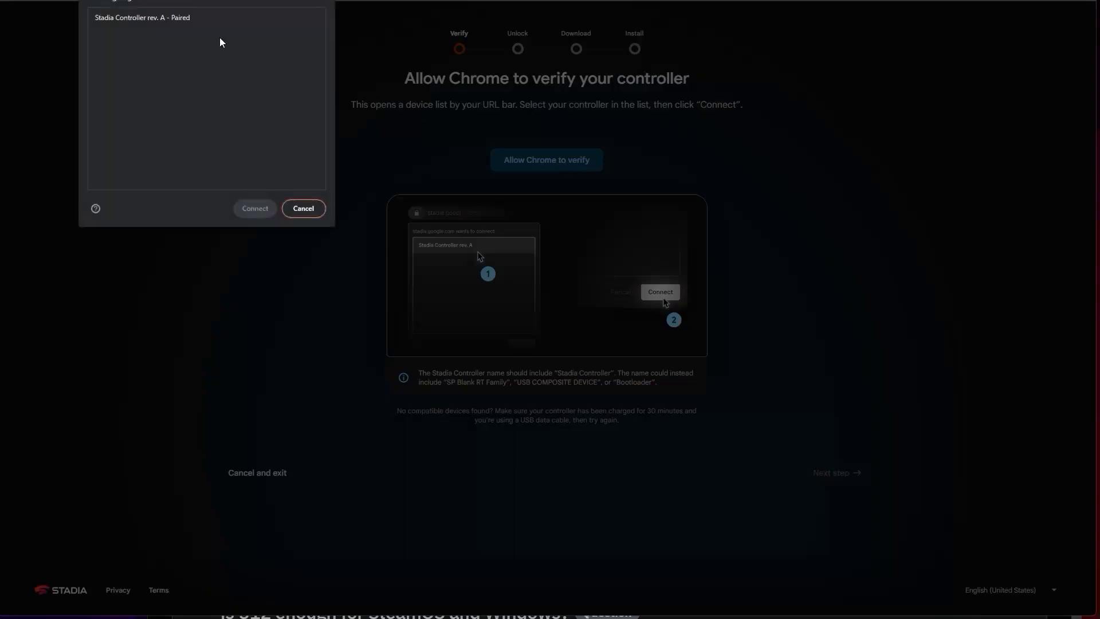
click(165, 16)
click(253, 209)
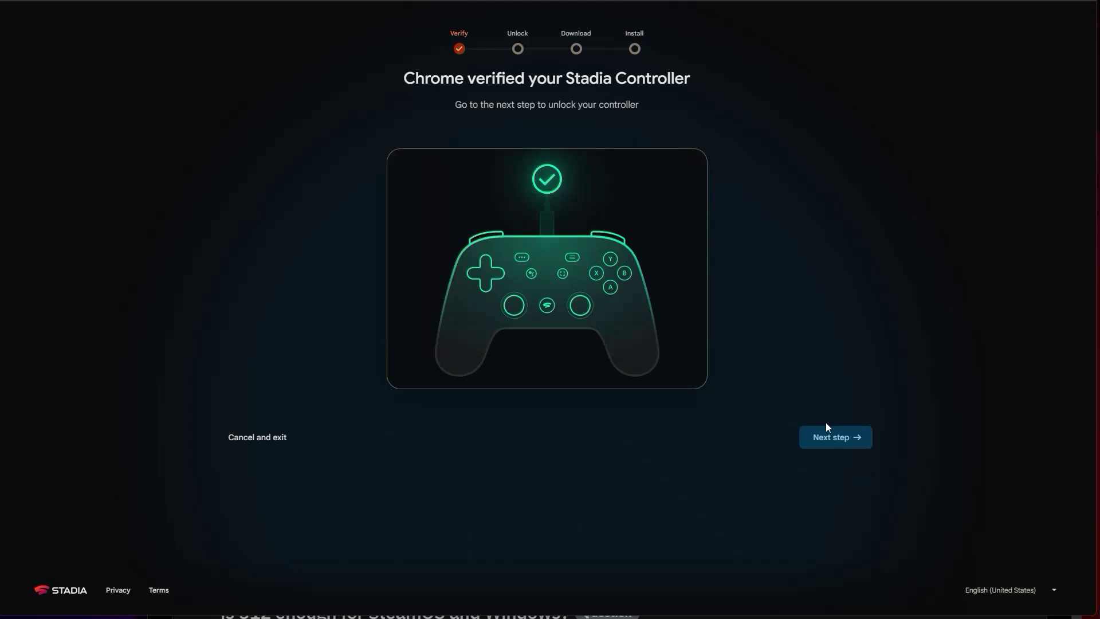
click(835, 437)
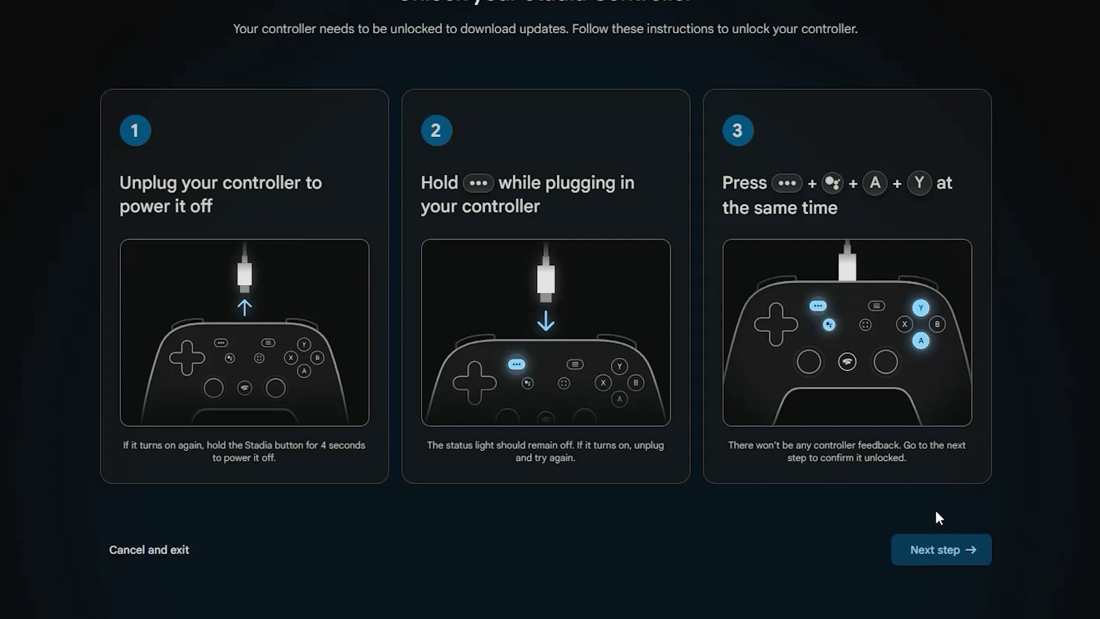
- Download the Bluetooth update to the controller via SP Blank RT Family, then advance to Install
click(939, 549)
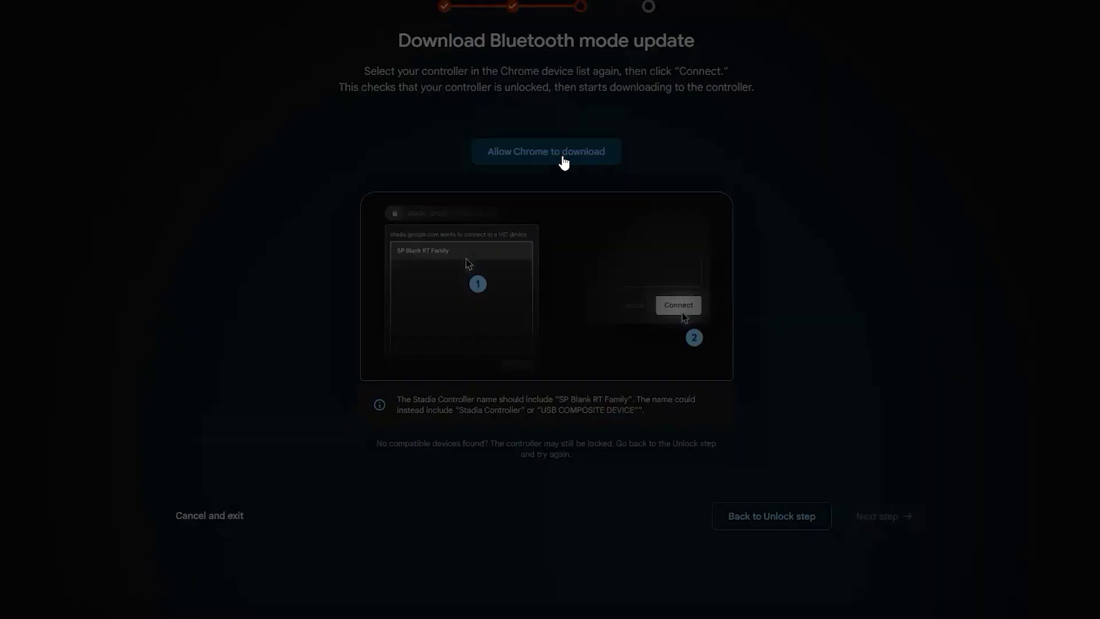
click(564, 162)
click(122, 15)
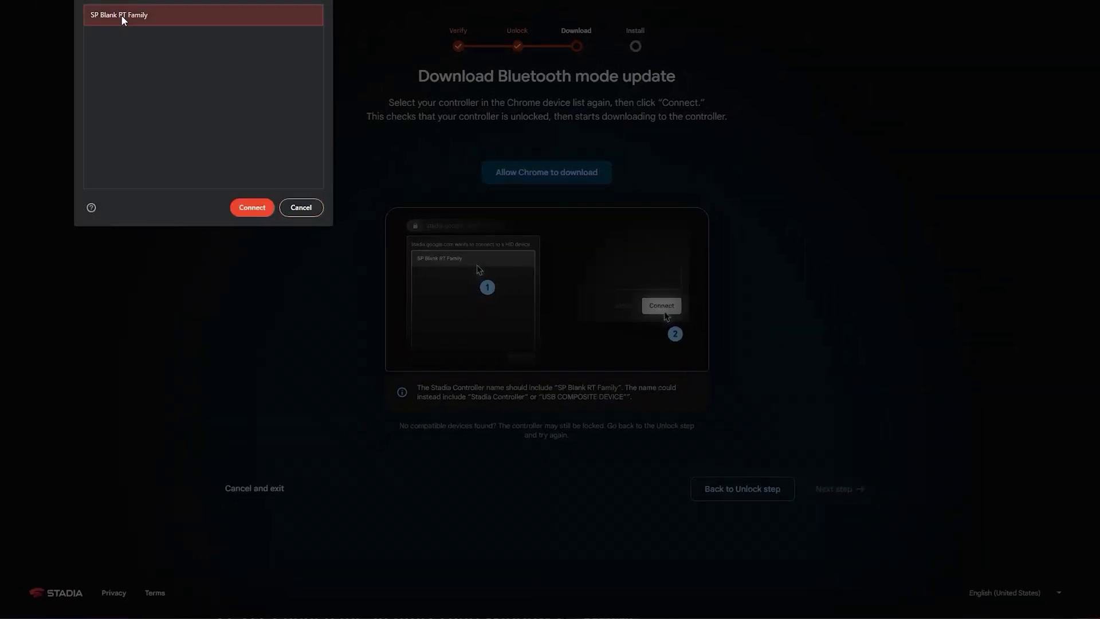
click(252, 210)
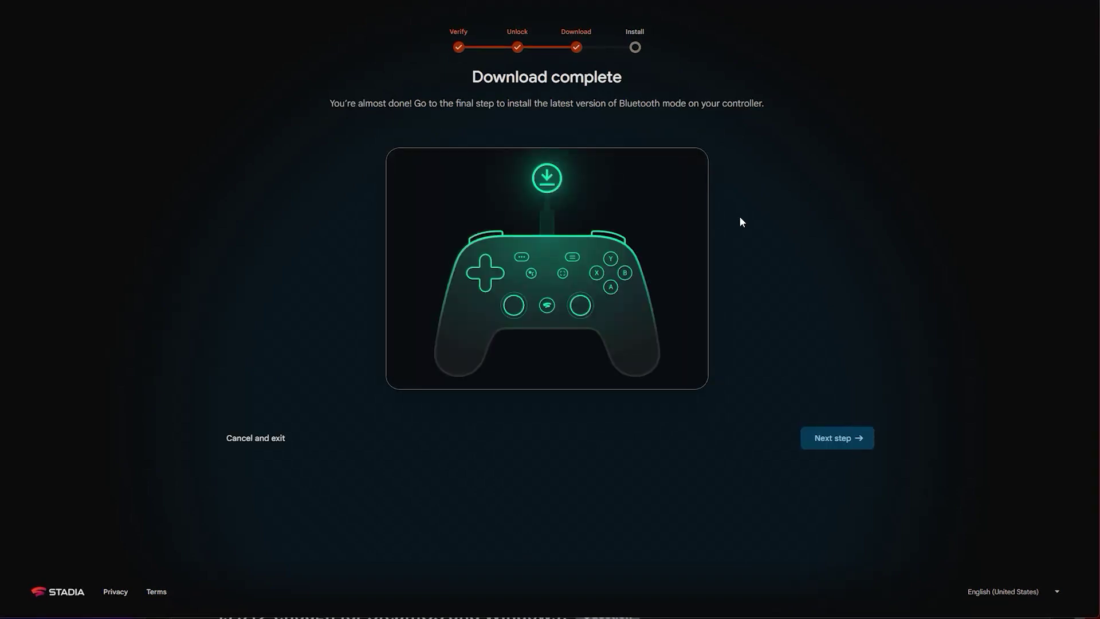
click(833, 442)
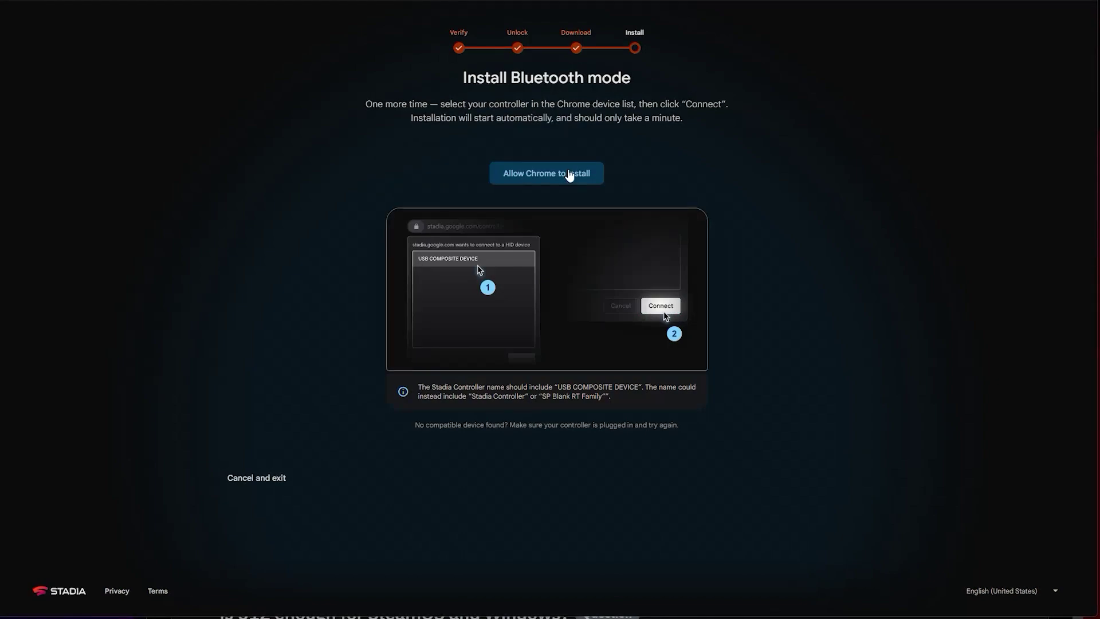
- Install Bluetooth mode via USB COMPOSITE DEVICE, then return to the home page
click(569, 174)
click(142, 17)
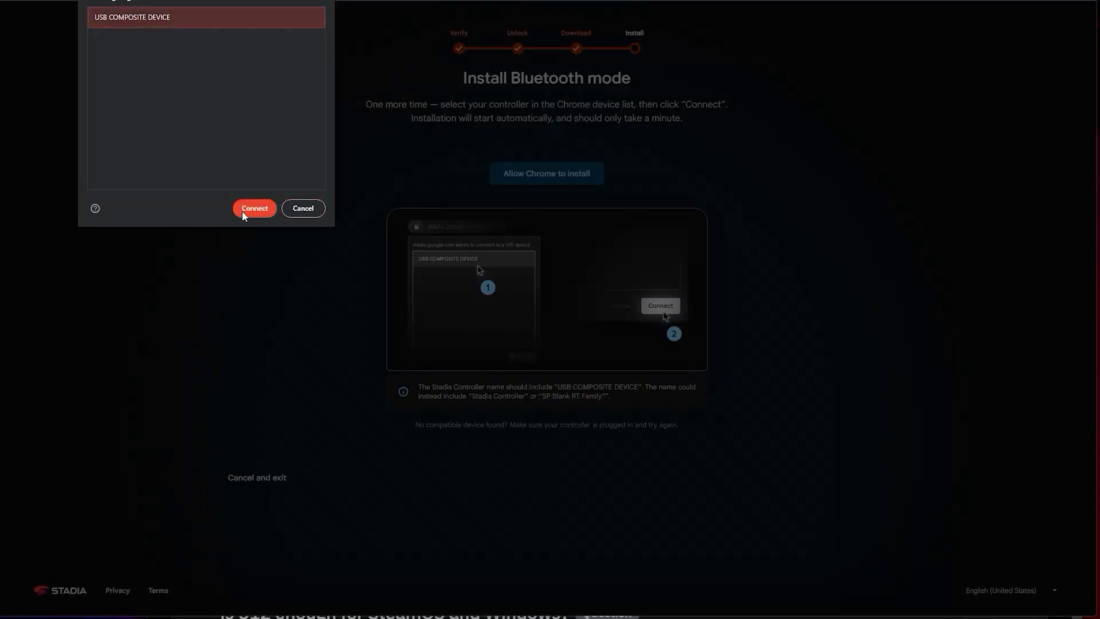
click(250, 216)
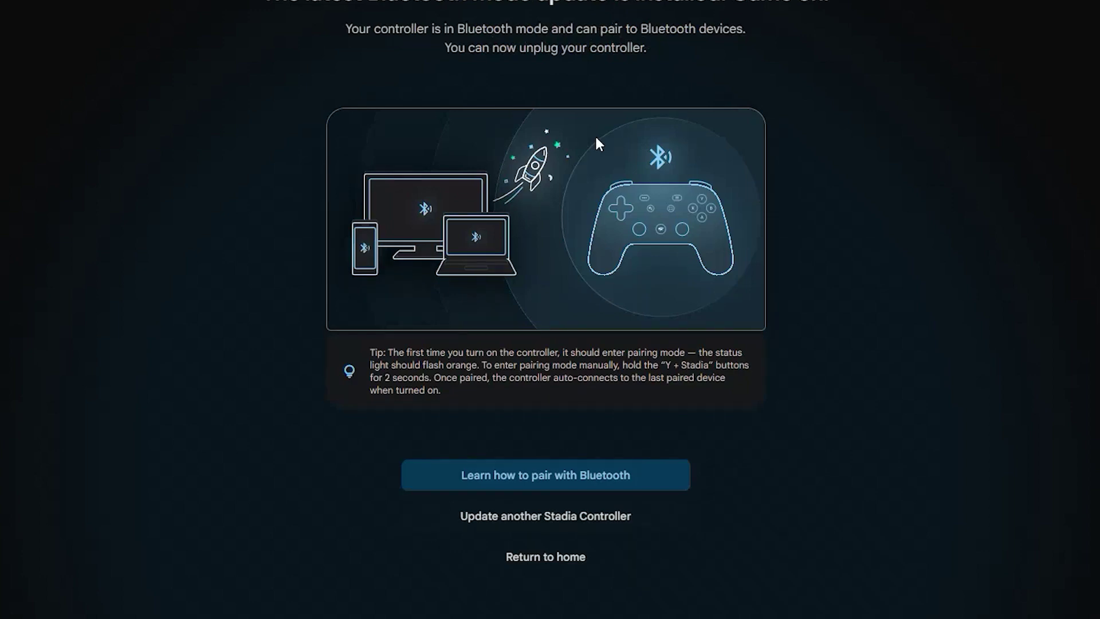
click(563, 559)
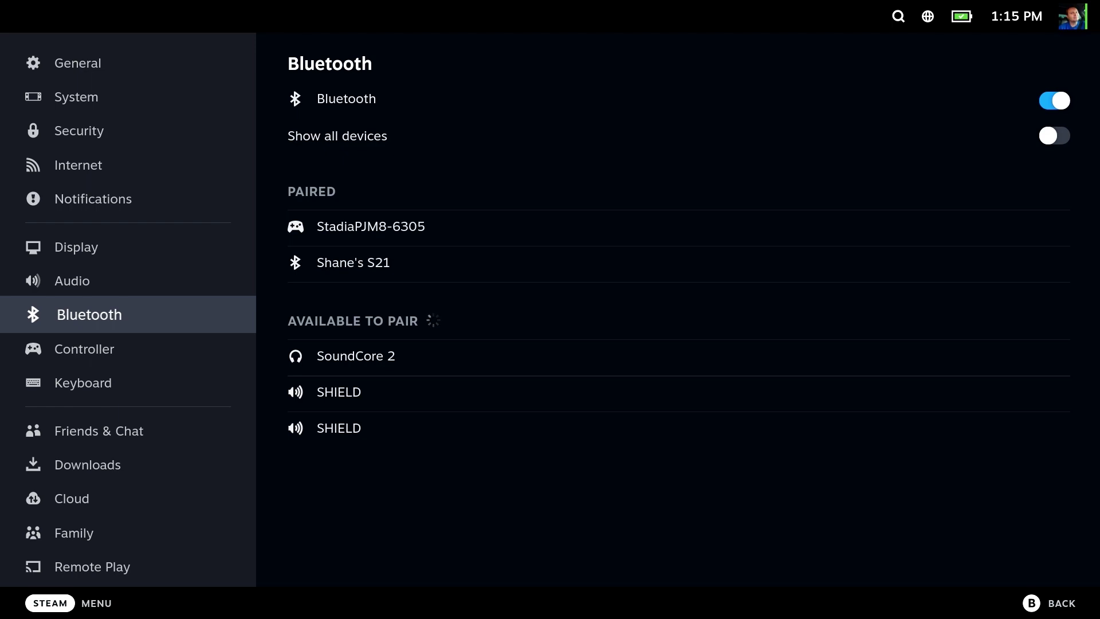
- Highlight StadiaPJM8-6305 in the Paired devices list, then return focus to the categories
key(Up)
key(Up)
key(Up)
key(Up)
key(Up)
key(Left)
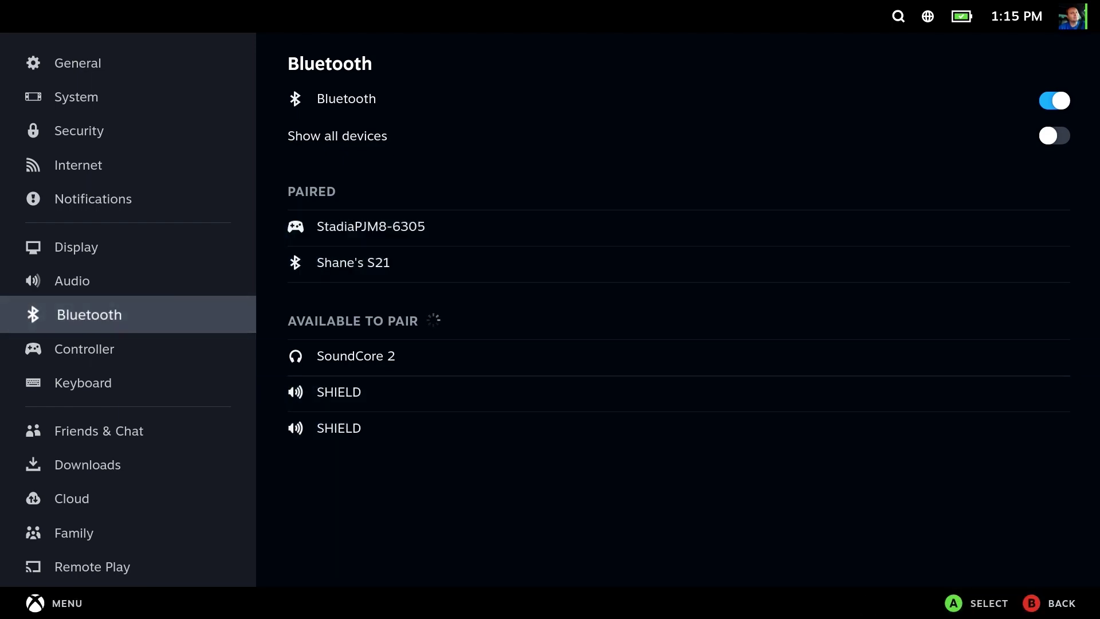